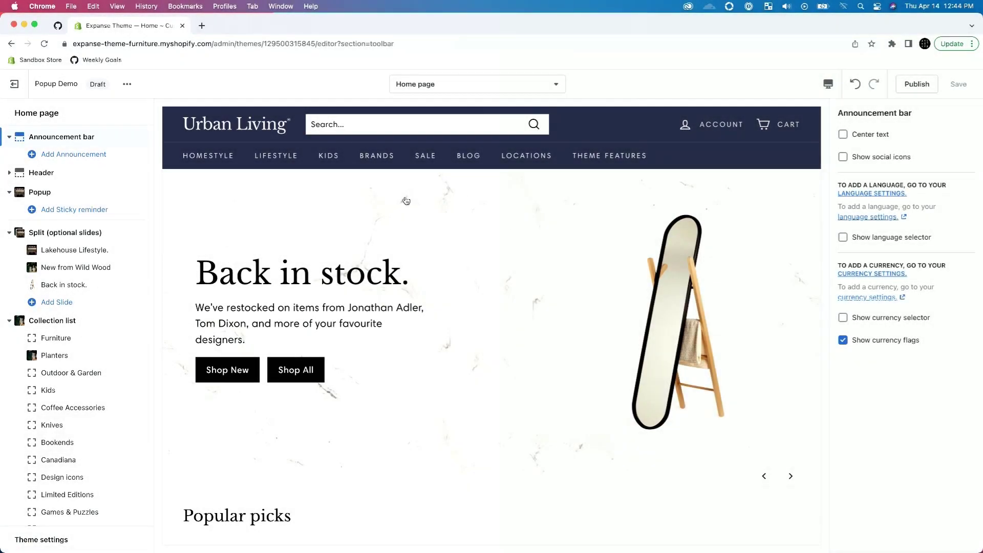
Open the Popup section settings to preview the 'Get 10% off your first purchase.' signup popup.
scroll(406, 259, "down", 10)
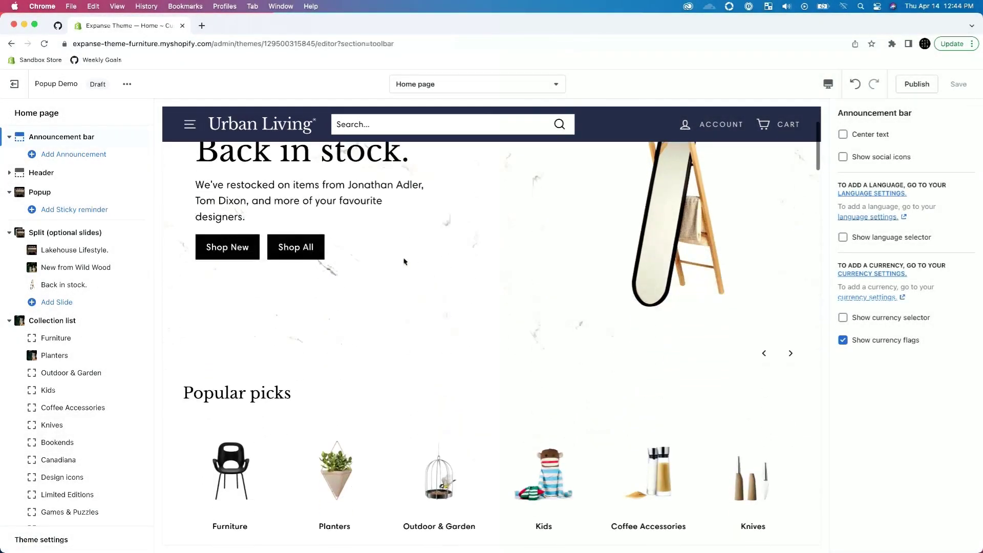
scroll(400, 268, "up", 10)
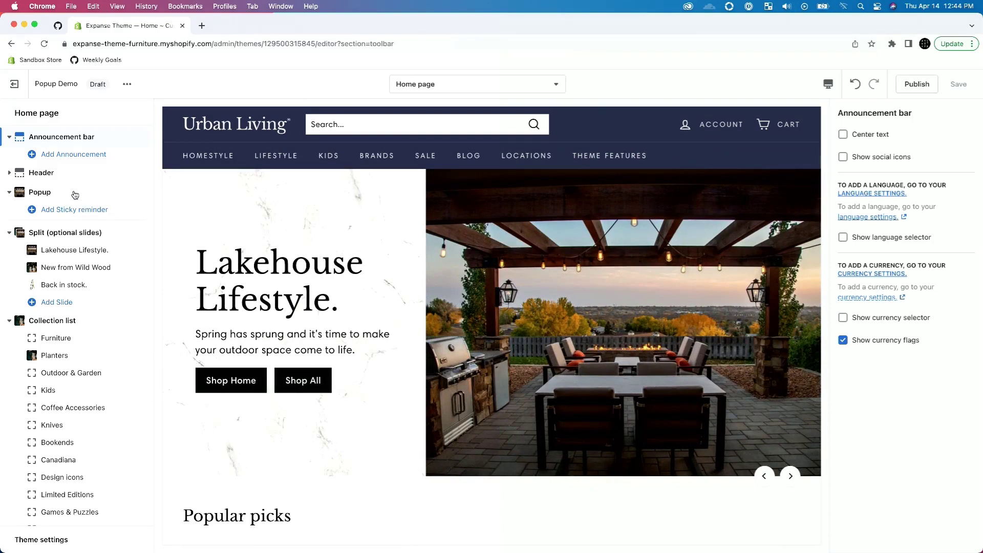
left_click(75, 195)
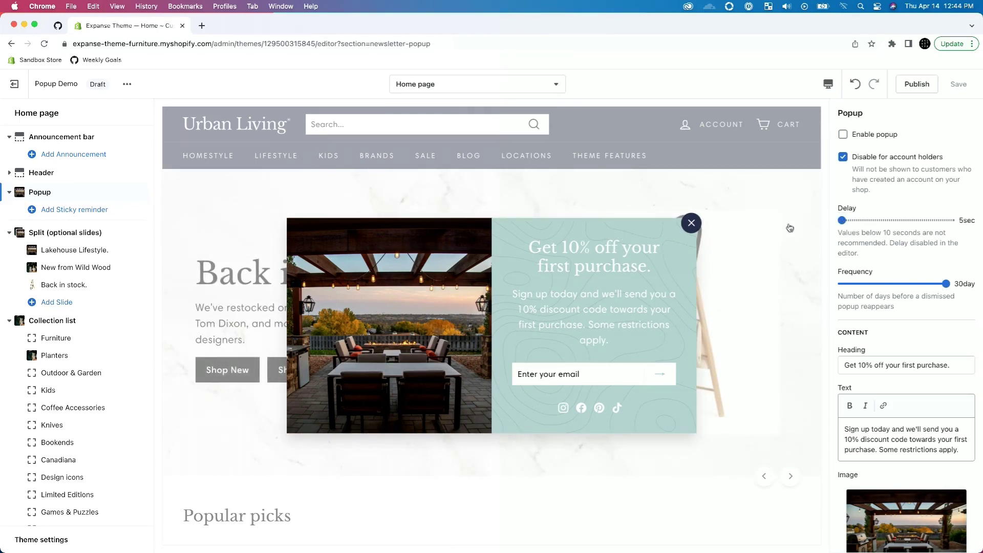
Enable the newsletter popup, then review its heading and the delay, frequency and layout settings.
left_click(844, 135)
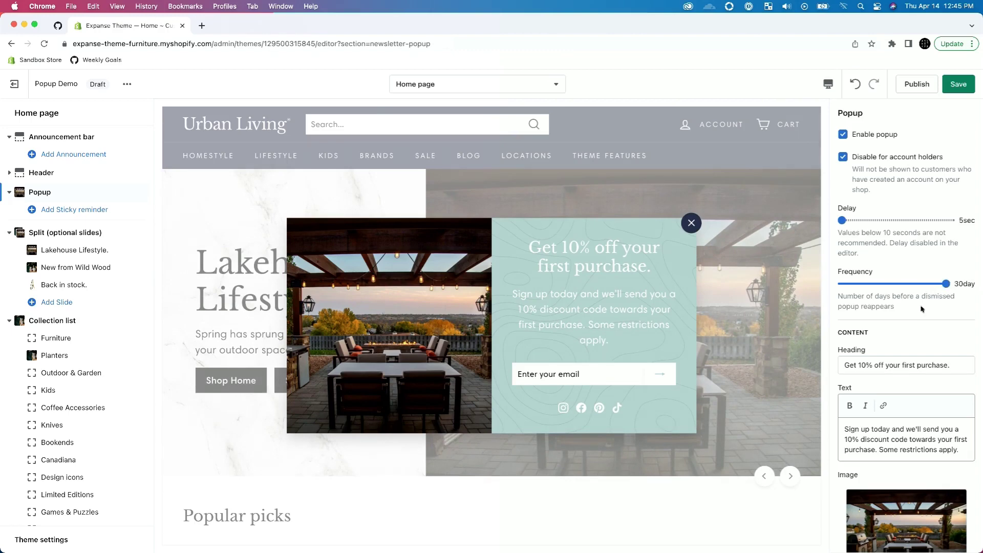
scroll(888, 357, "down", 2)
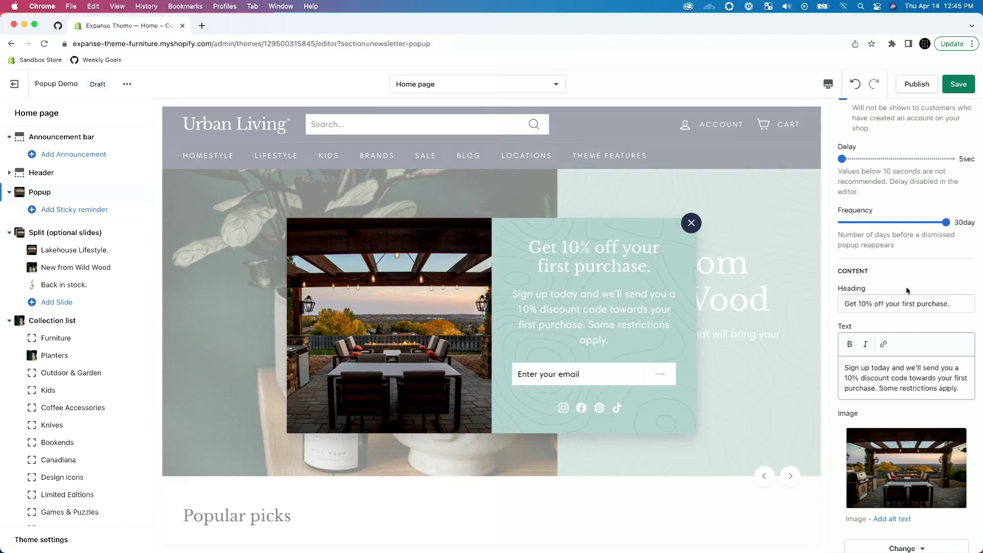
left_click(897, 303)
scroll(894, 282, "down", 2)
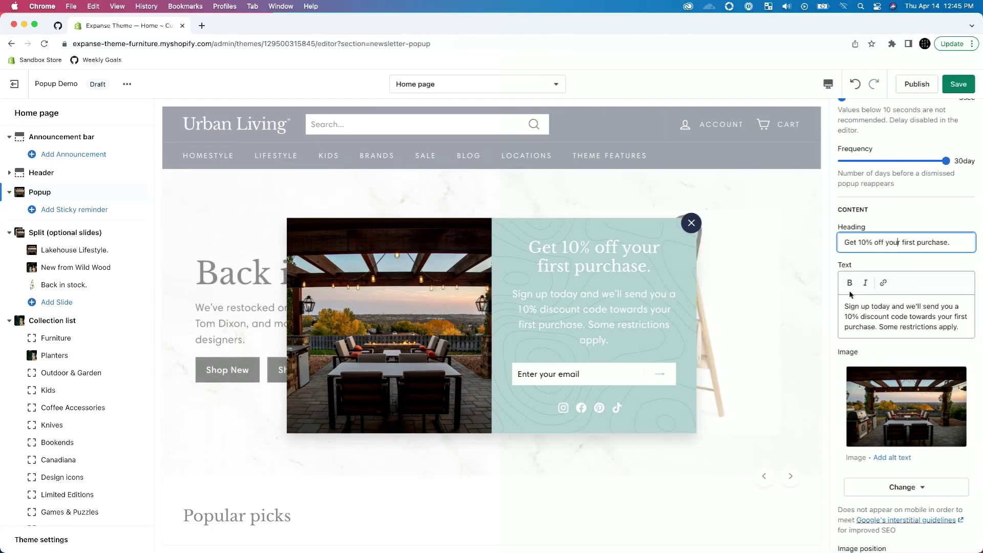
scroll(879, 305, "down", 4)
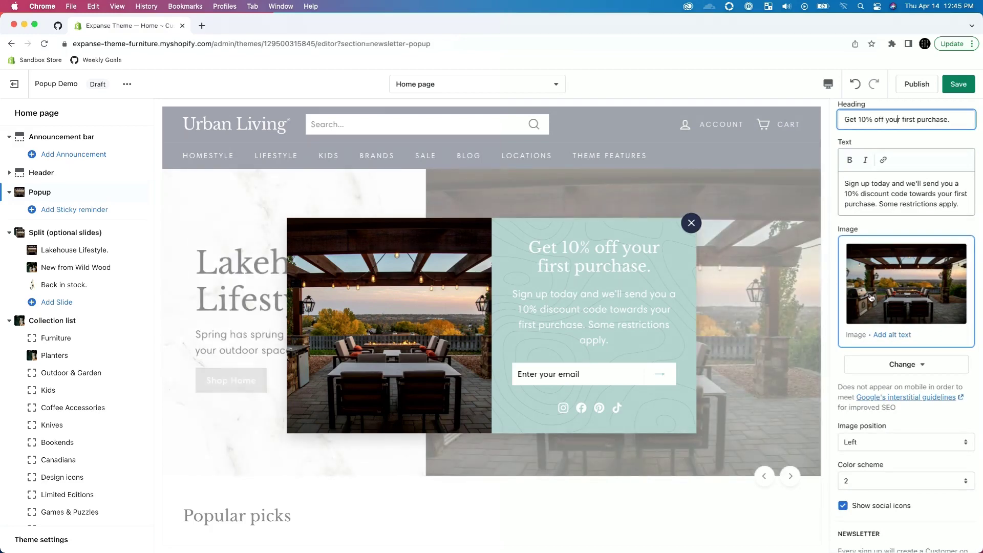
scroll(882, 404, "down", 2)
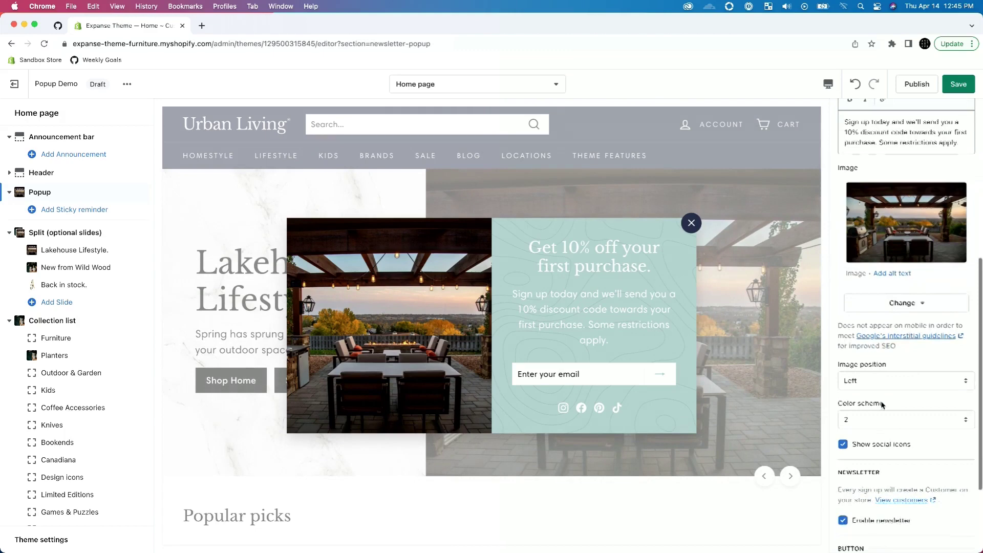
Set the popup image position to Right and keep colour scheme 2 after trying schemes 1 and 3.
left_click(886, 381)
left_click(886, 395)
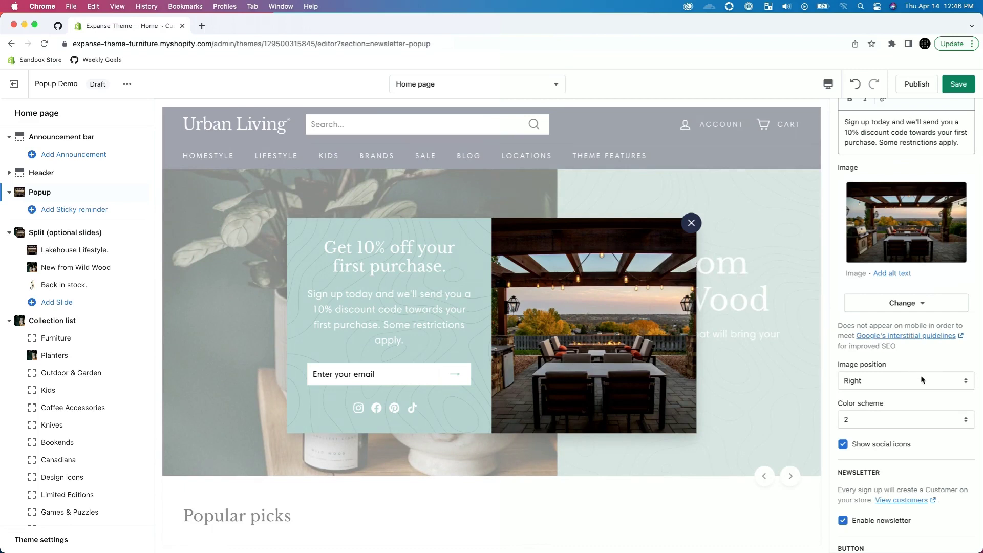
left_click(911, 426)
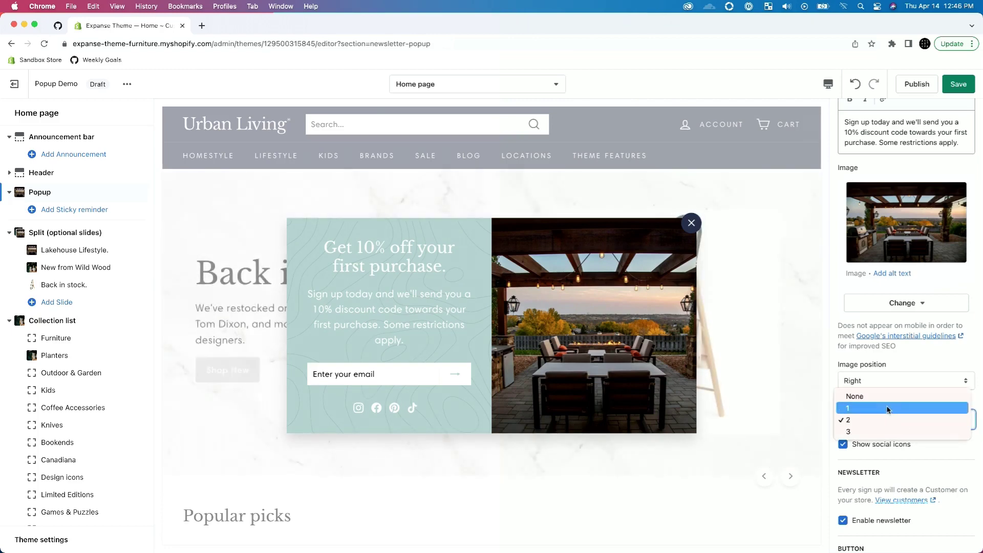
left_click(888, 410)
left_click(886, 421)
left_click(888, 443)
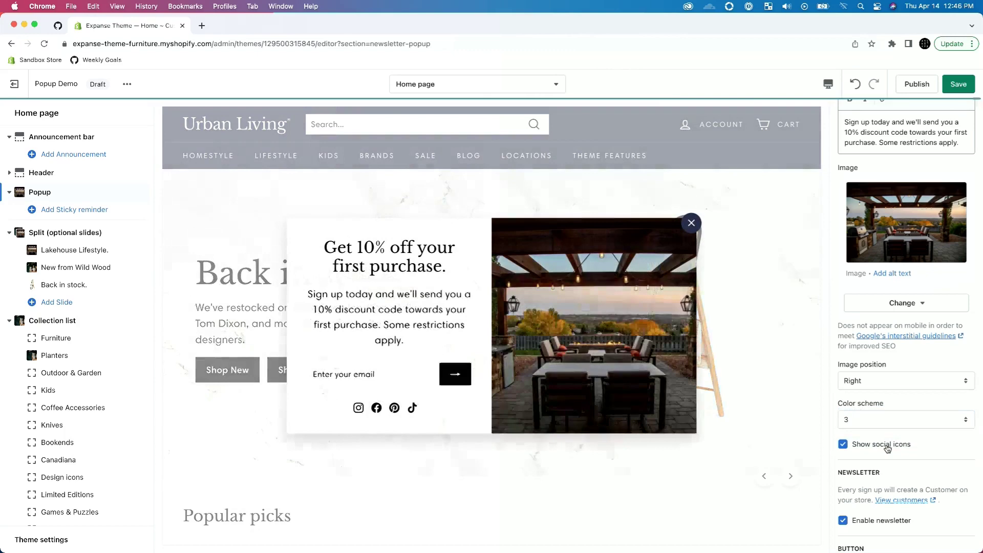
left_click(890, 424)
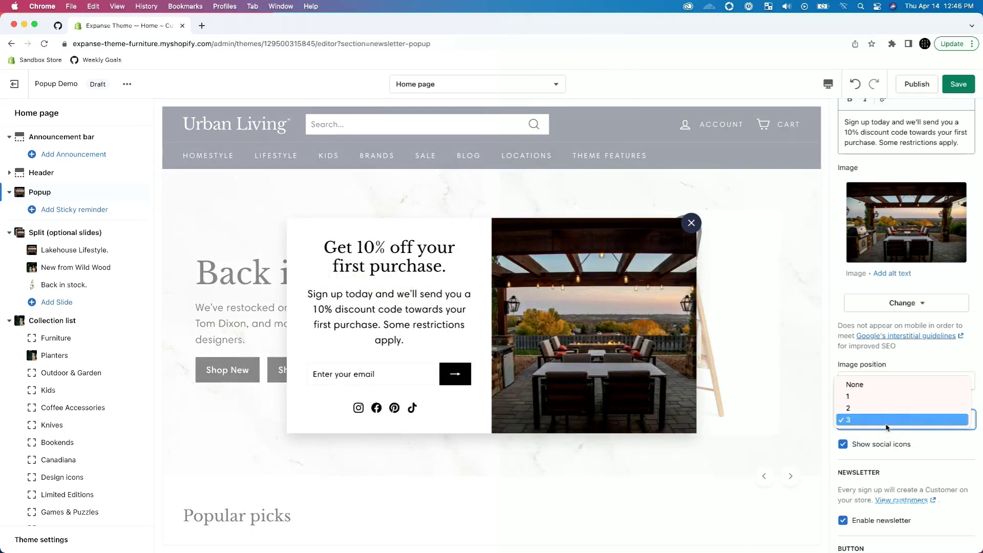
left_click(885, 408)
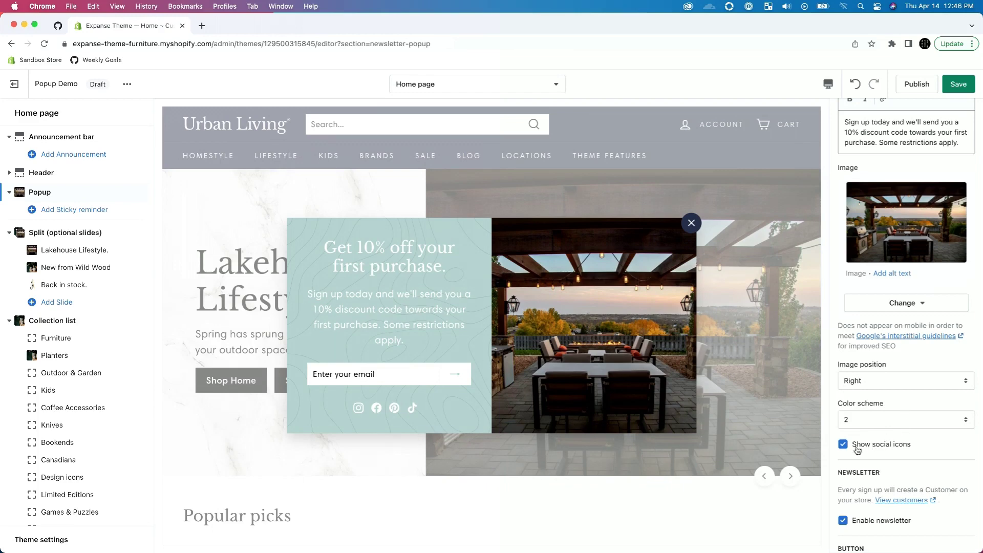
Review the Popup settings and save the theme changes.
scroll(923, 376, "down", 2)
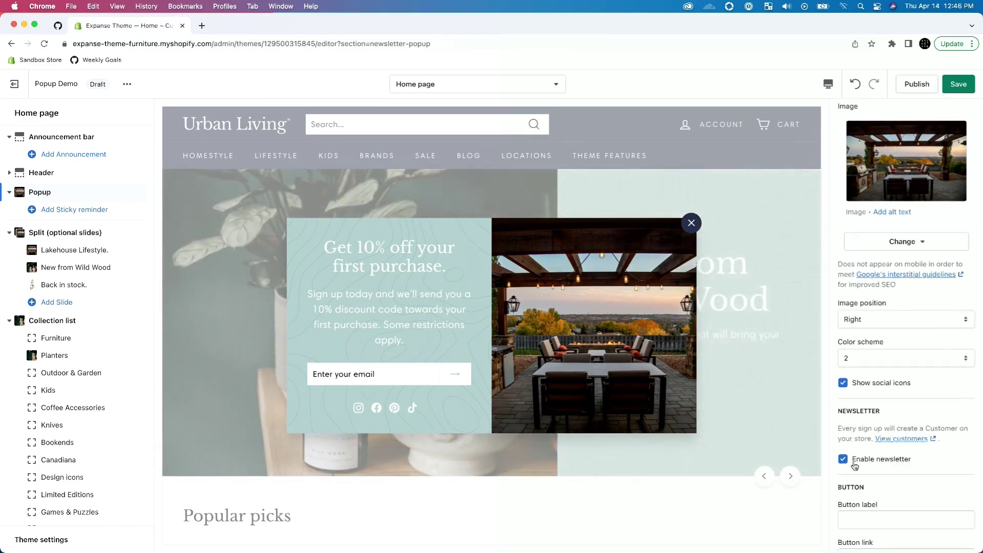
scroll(879, 391, "down", 2)
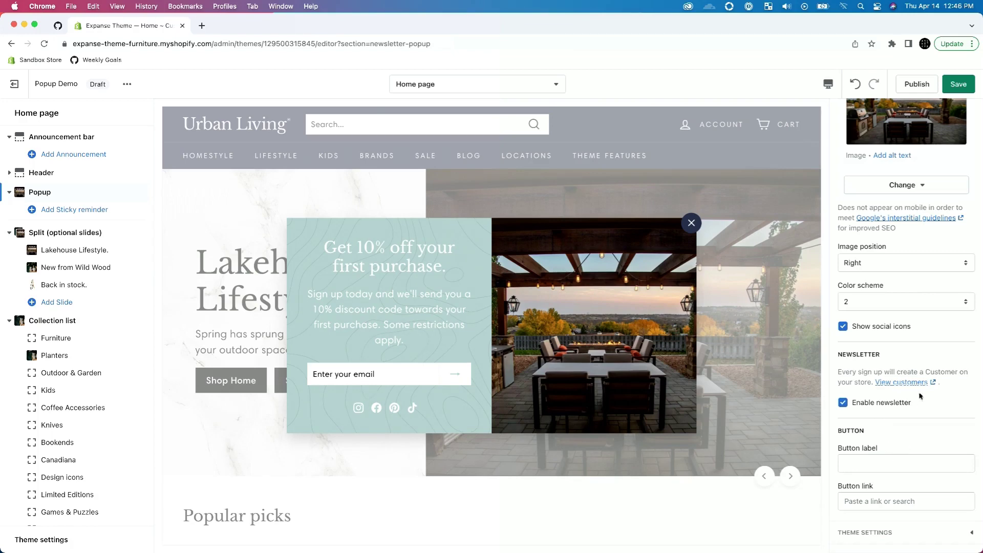
scroll(920, 399, "up", 10)
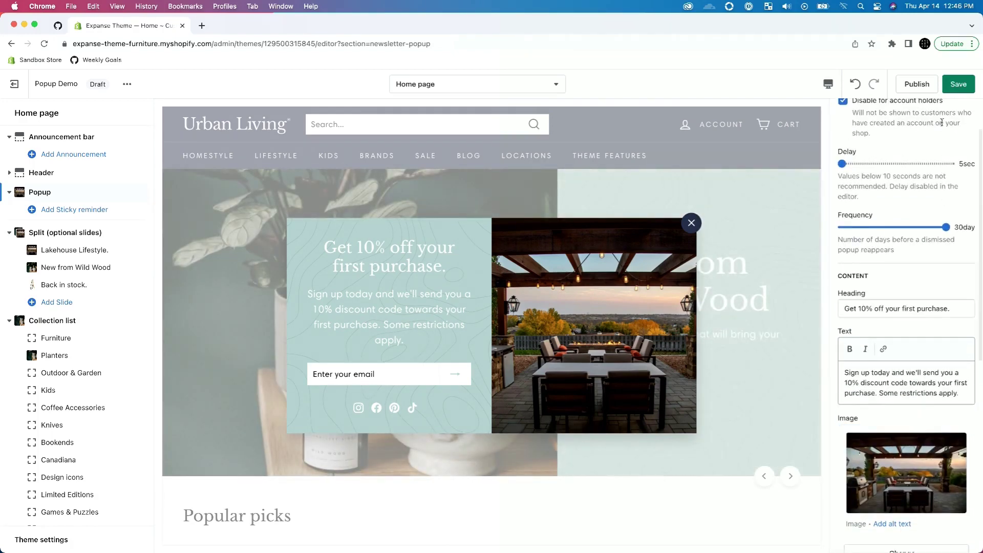
scroll(941, 128, "up", 3)
left_click(953, 91)
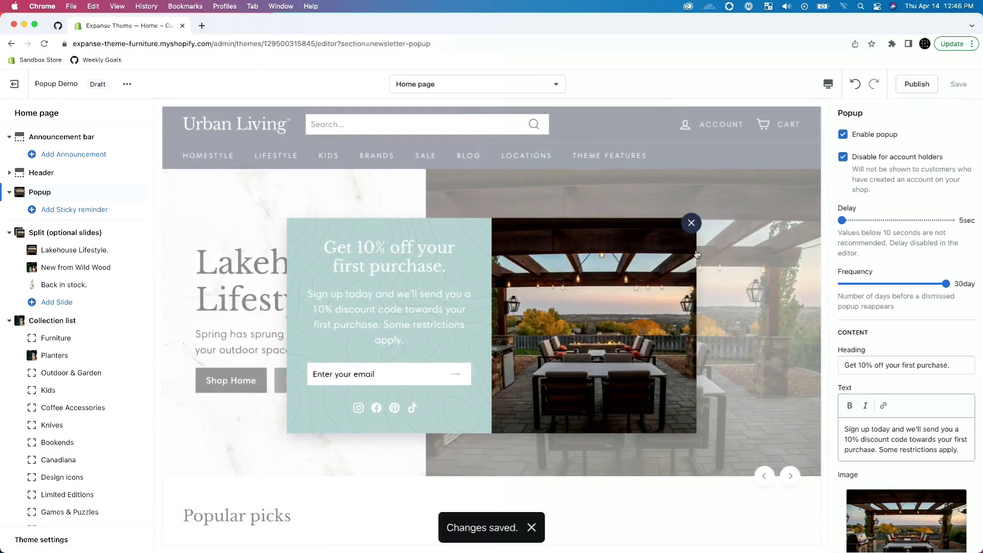
left_click(828, 84)
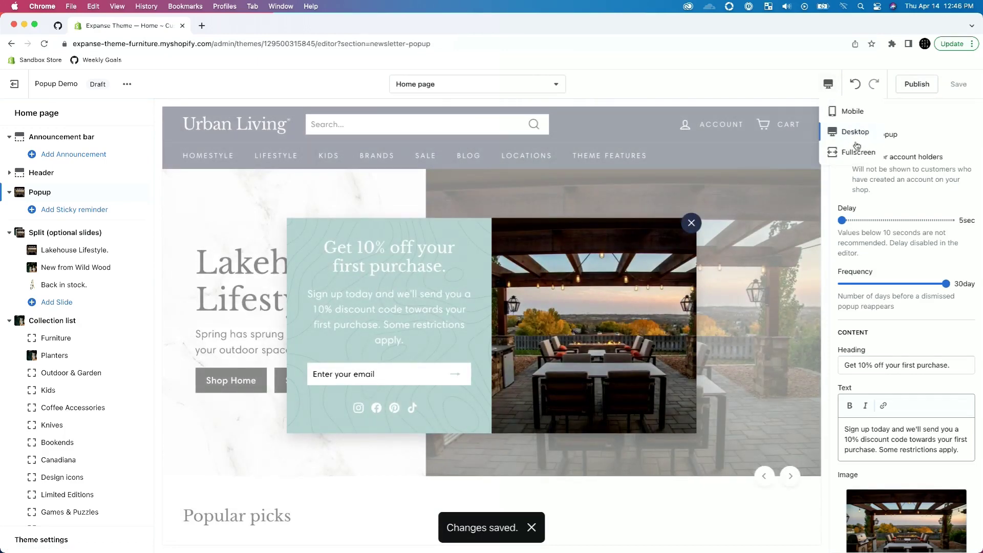
left_click(857, 115)
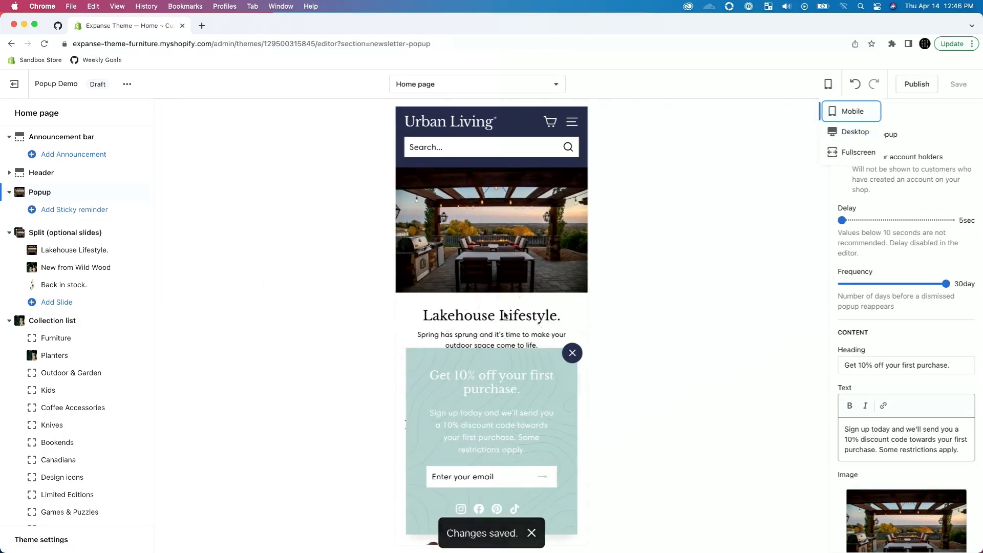
scroll(505, 317, "down", 3)
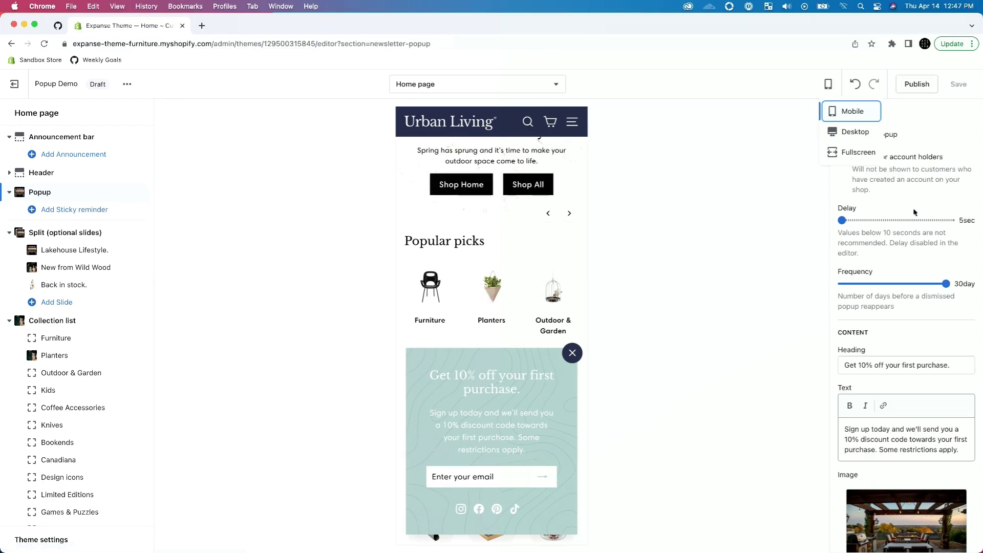
left_click(802, 306)
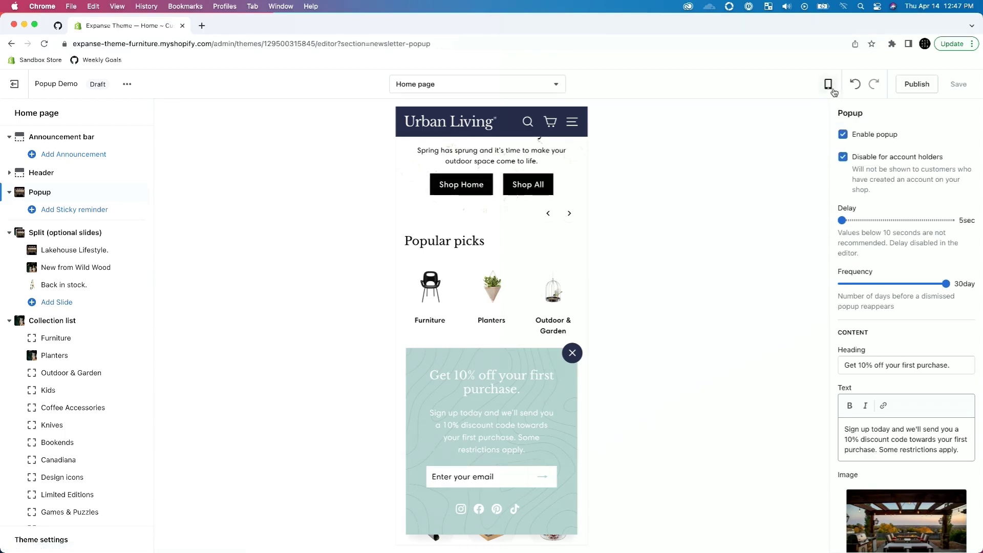
left_click(833, 91)
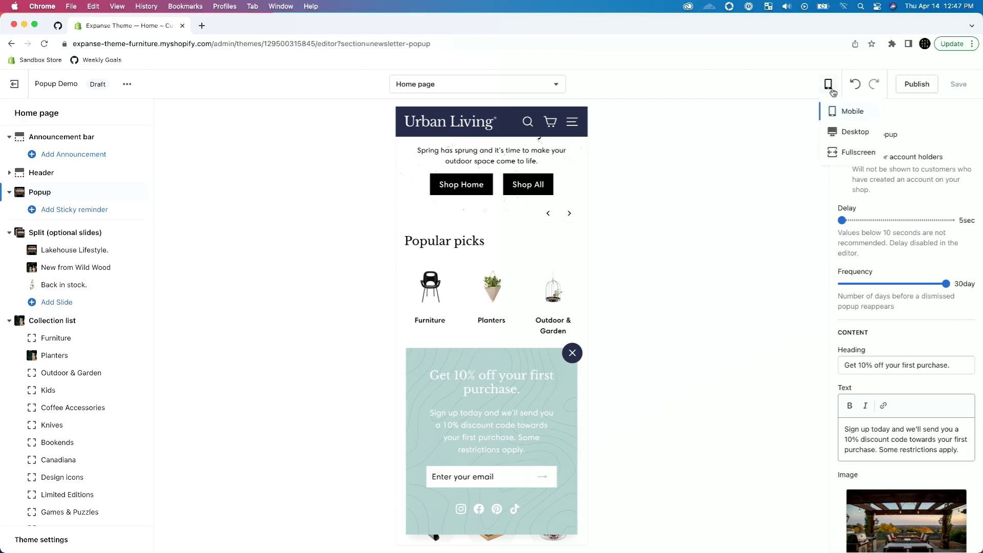
left_click(850, 134)
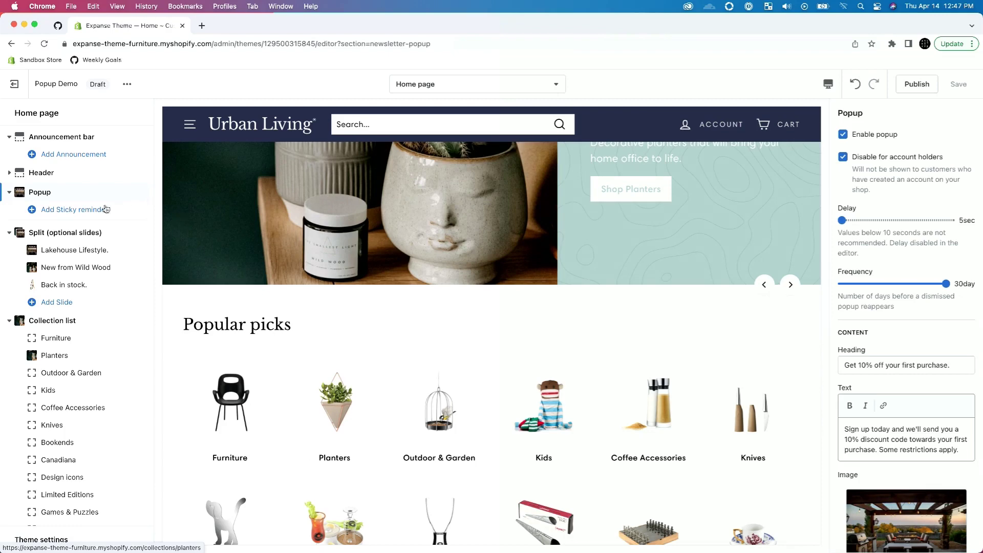
Add a Sticky reminder block to the Popup, confirm its label reads 'Get 10% off', and save.
left_click(90, 213)
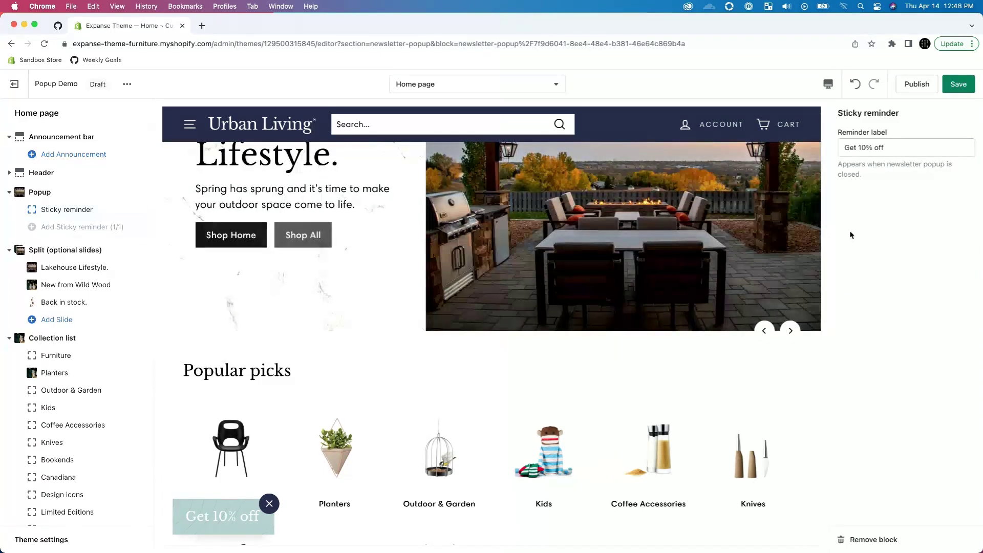
left_click(894, 152)
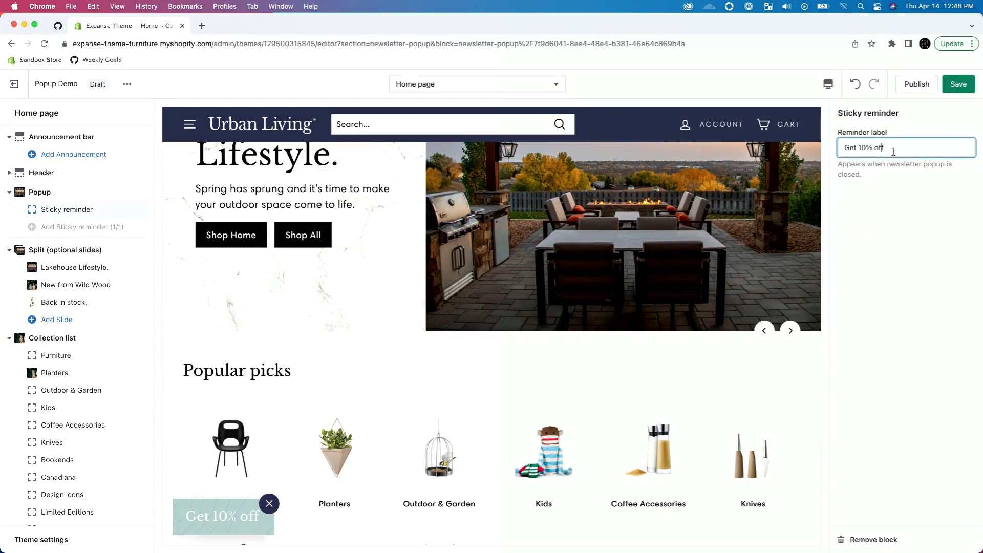
left_click_drag(879, 147, 848, 149)
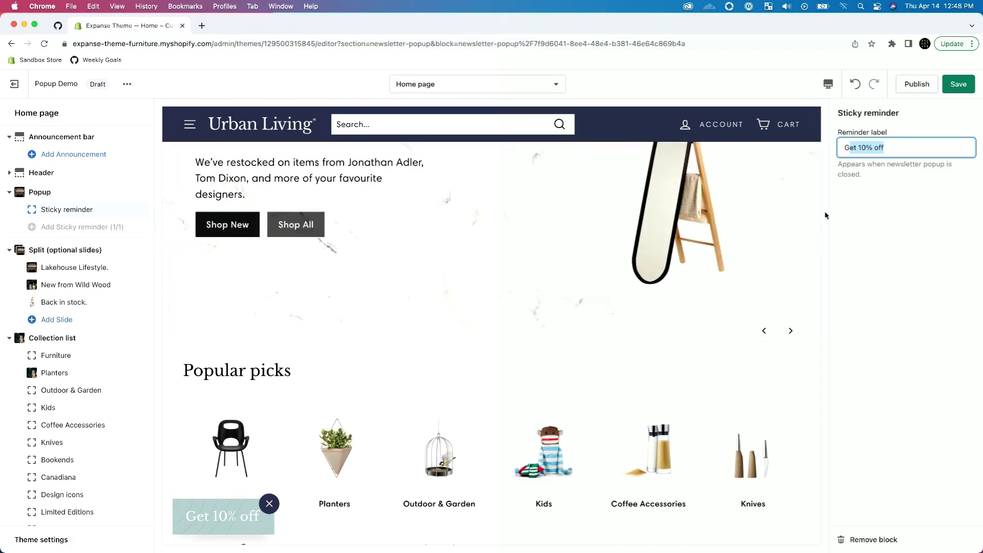
left_click(960, 87)
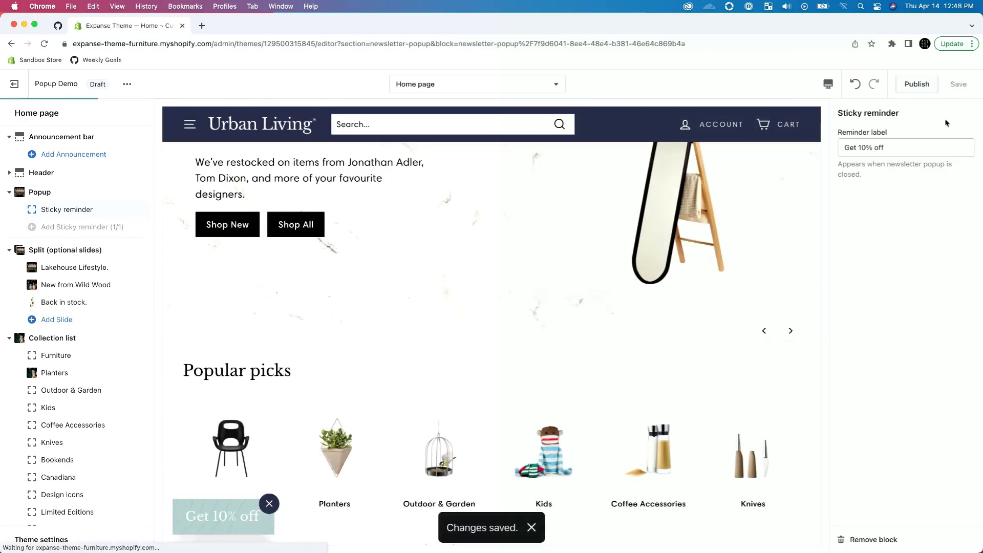
Preview the live Urban Living storefront and scroll down the home page.
left_click(126, 85)
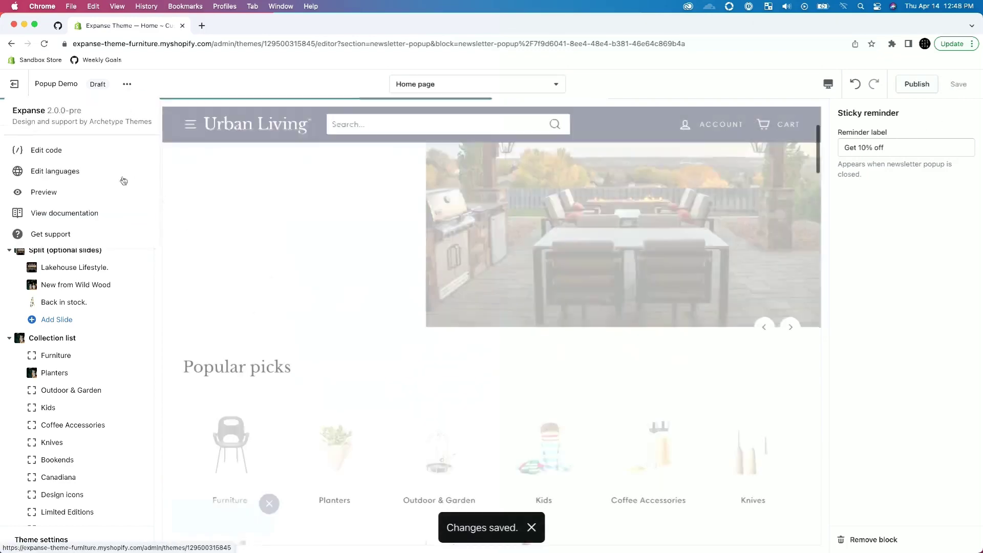
left_click(47, 191)
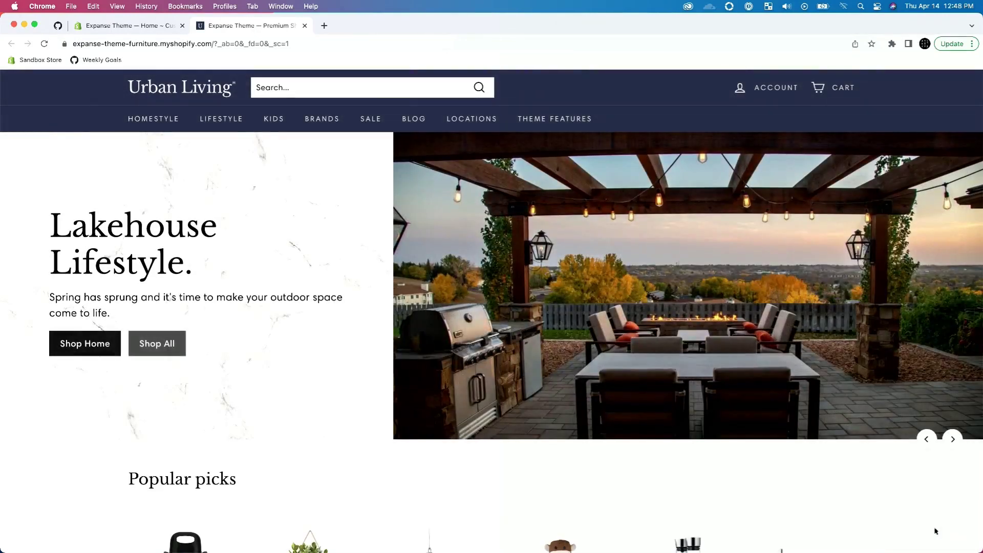
scroll(522, 336, "down", 10)
scroll(571, 318, "down", 6)
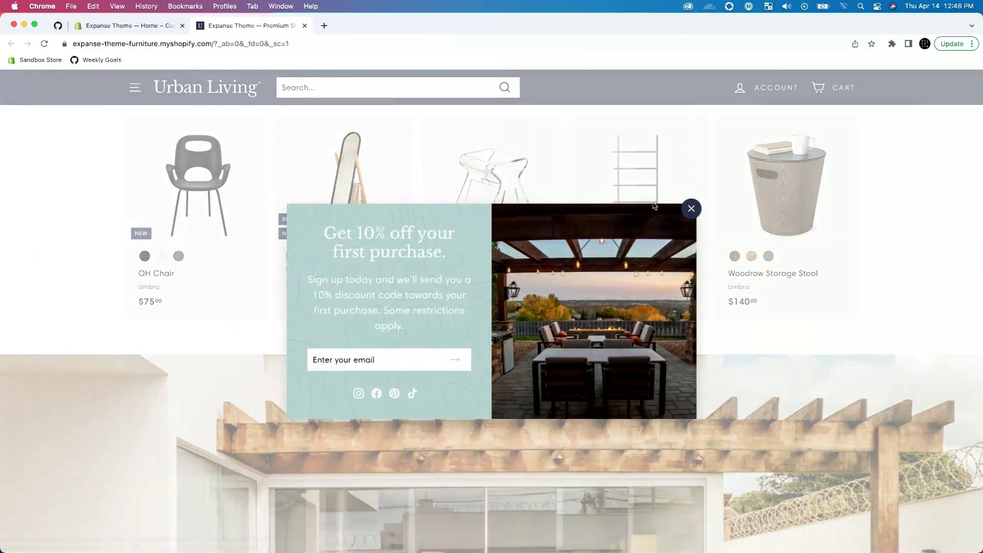
Close the signup popup, then reopen it with the 'Get 10% off' sticky reminder.
left_click(689, 209)
scroll(558, 323, "down", 5)
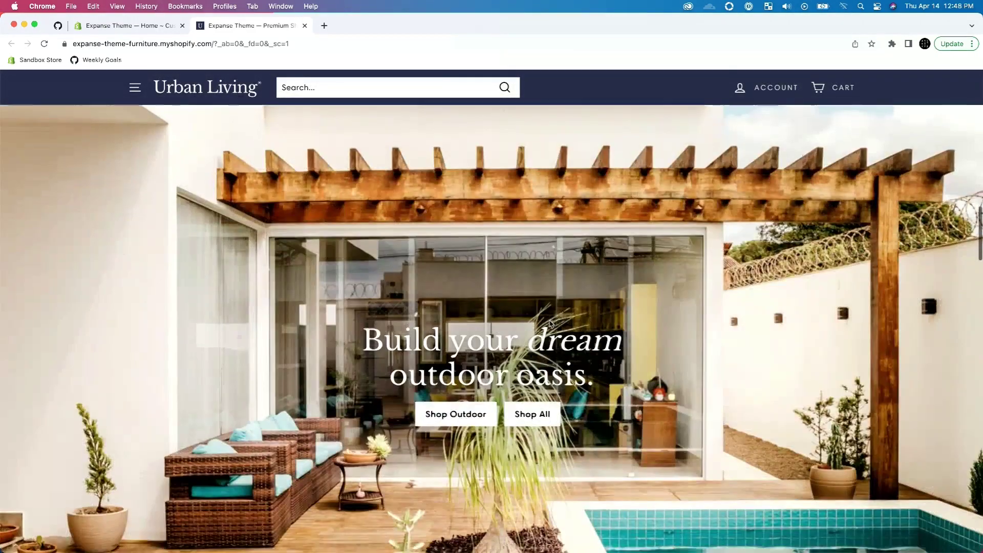
scroll(551, 322, "down", 10)
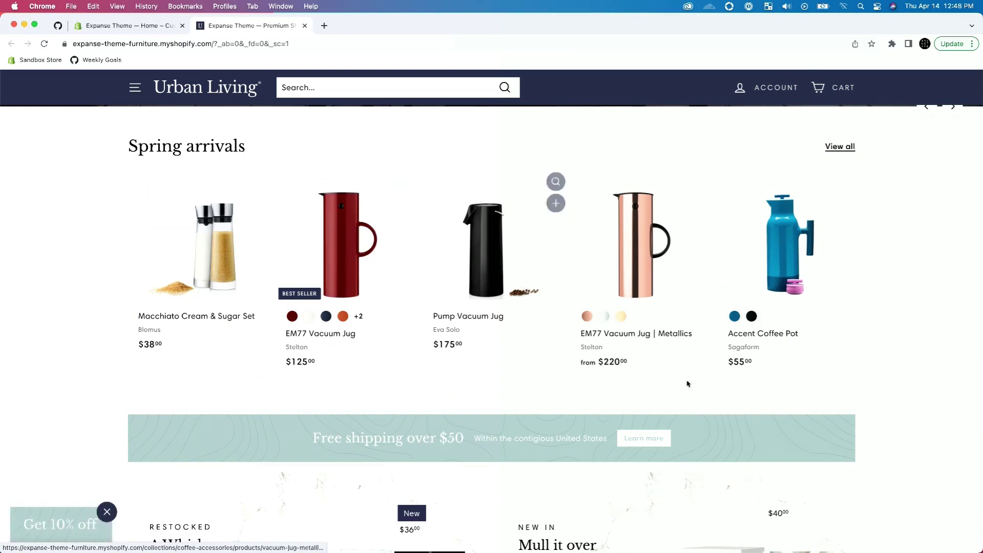
scroll(137, 468, "down", 1)
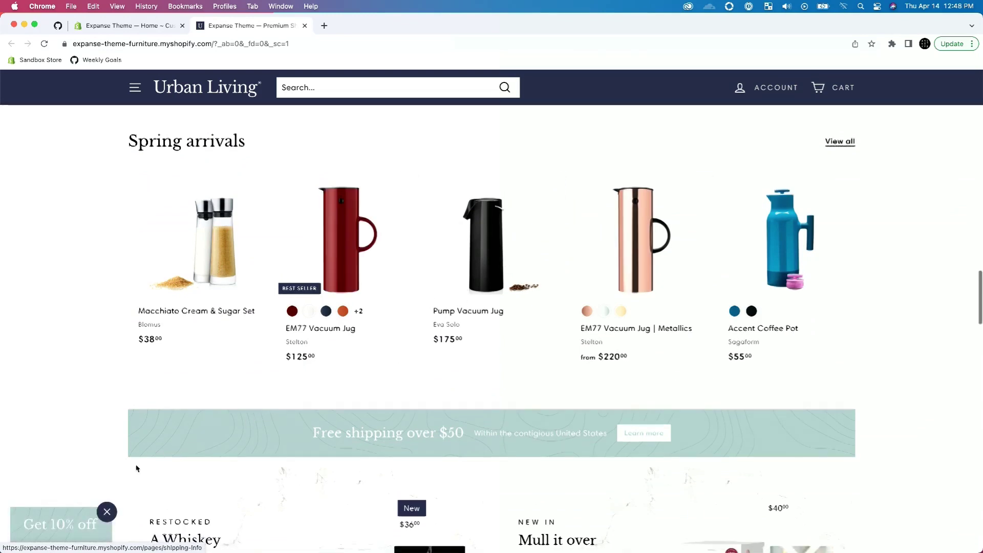
scroll(136, 469, "down", 2)
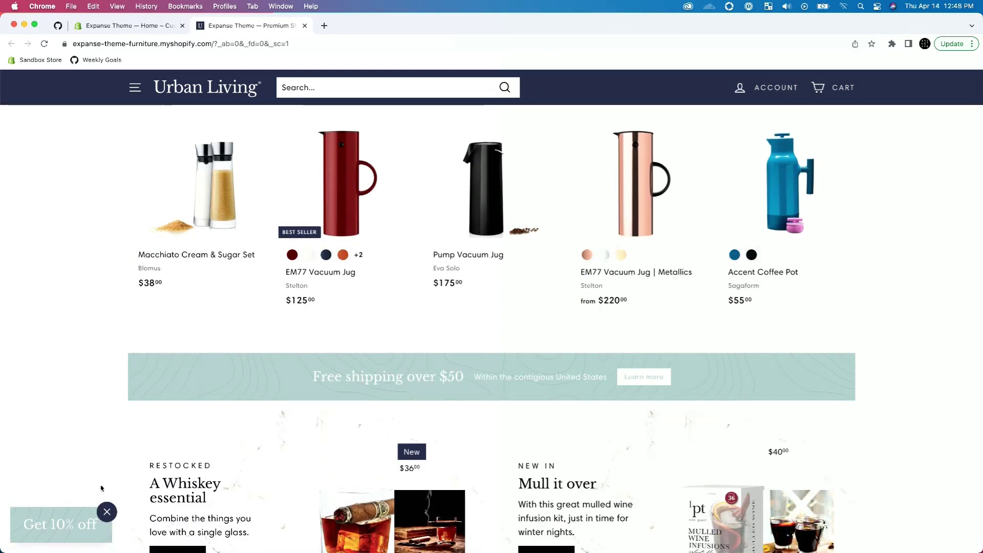
left_click(41, 534)
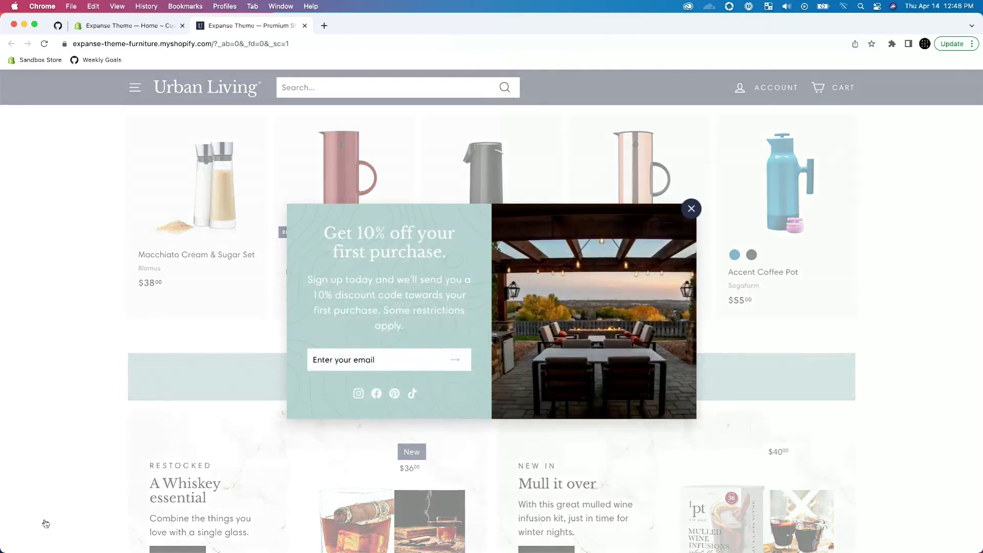